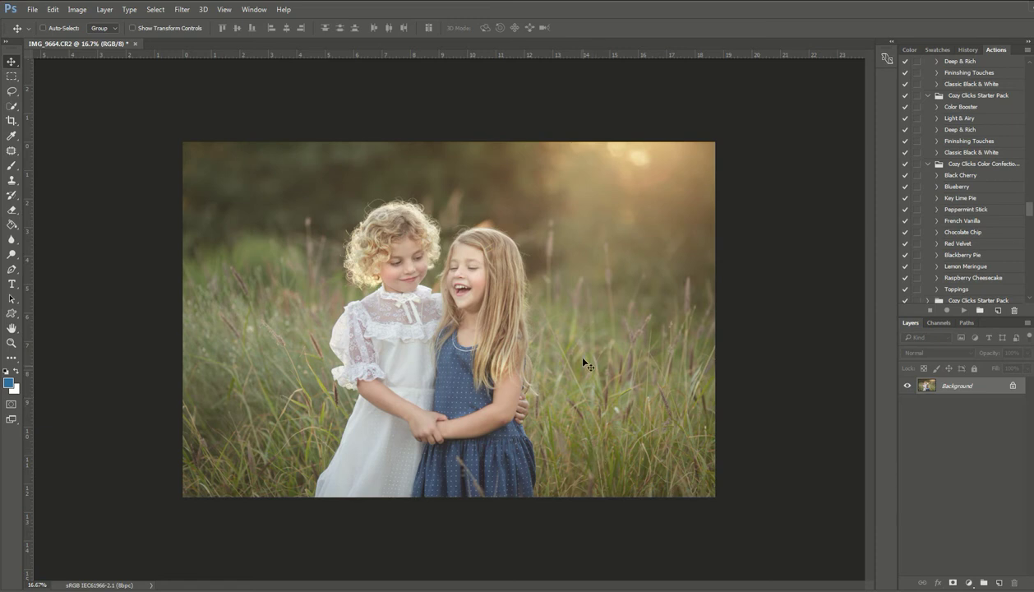
Run the Chocolate Chip action on the photo and select the new group's layer mask.
left_click(956, 234)
left_click(964, 310)
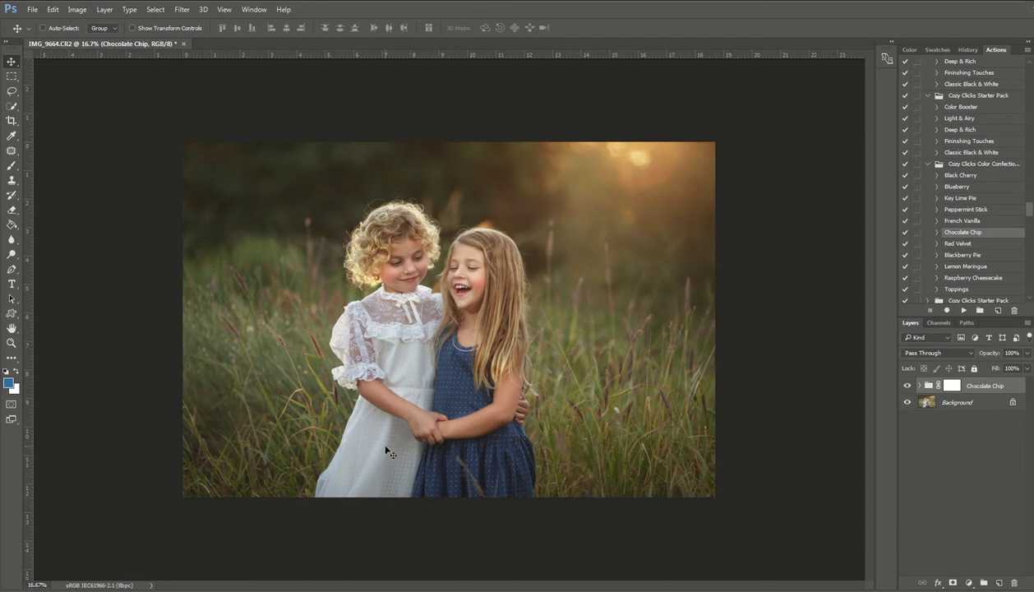
left_click(953, 387)
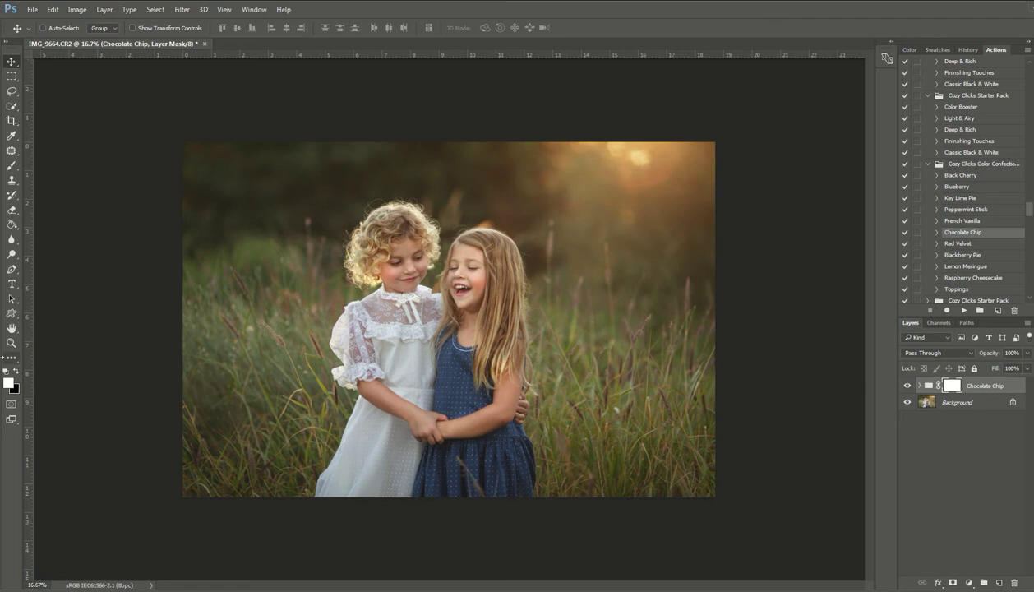
Paint black with a 1500-size brush over the two girls on the Chocolate Chip mask.
left_click(17, 369)
left_click(11, 165)
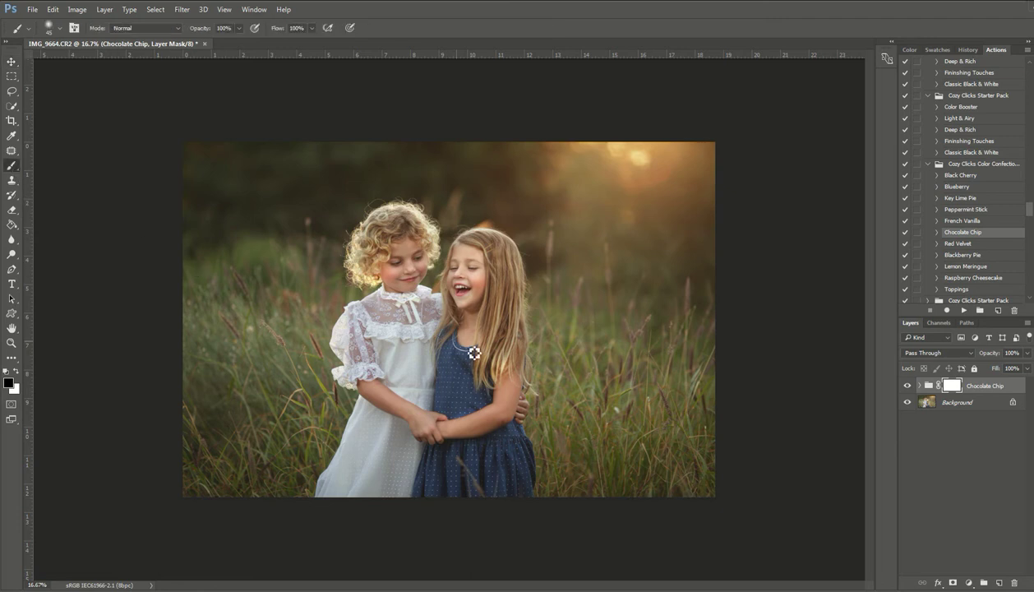
key("bracketright")
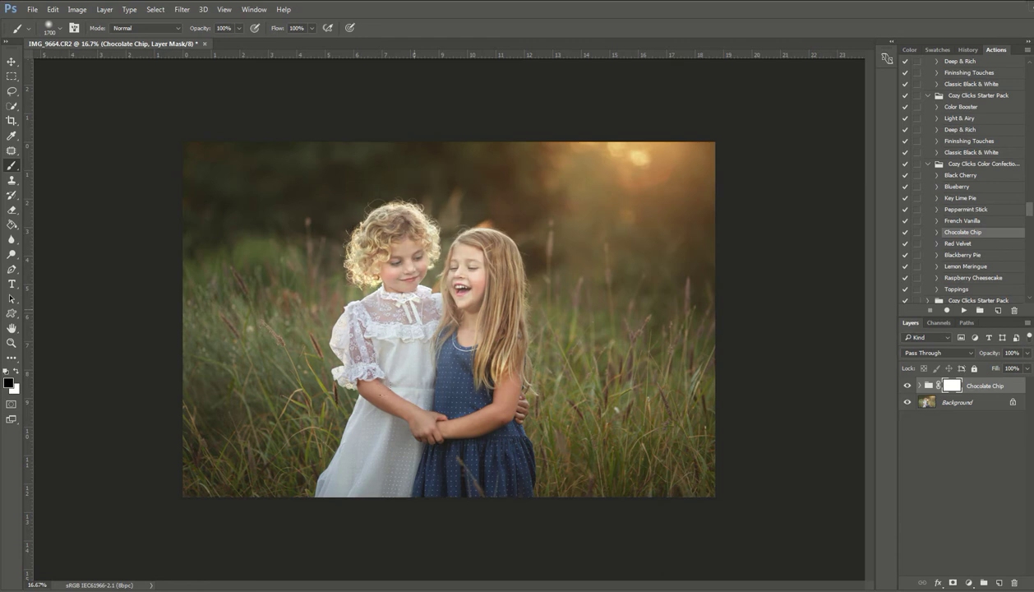
left_click(429, 428)
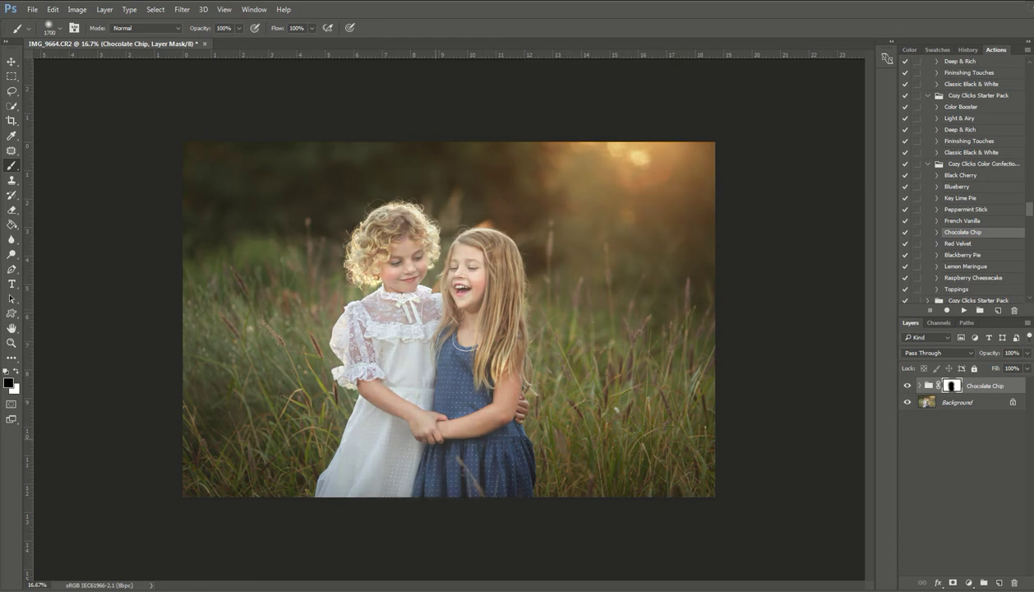
Lower brush opacity to 39%, softly paint around the blue-dress girl, and compare the group on and off.
left_click(239, 28)
left_click_drag(236, 45, 205, 46)
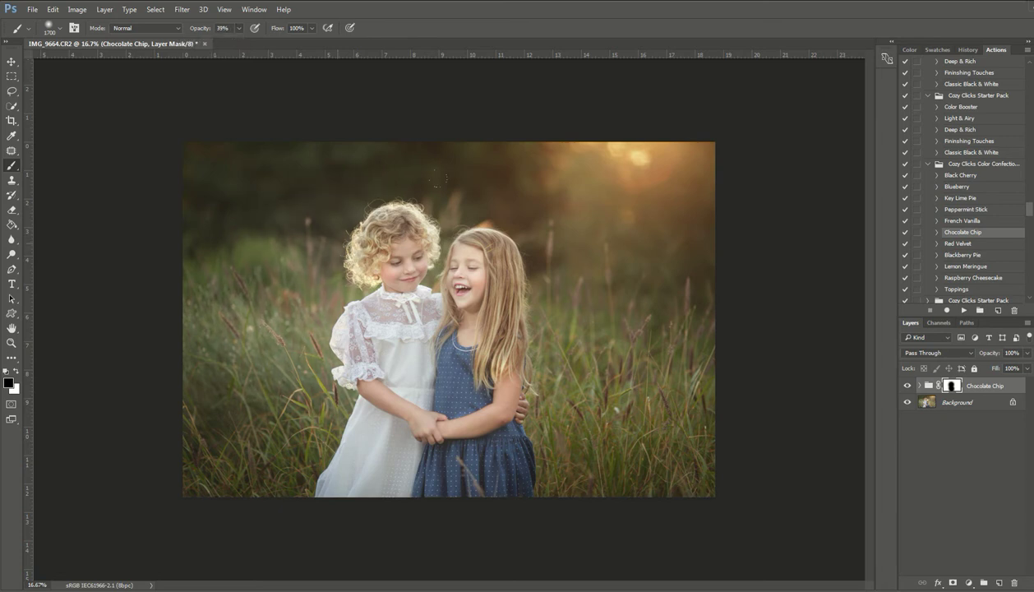
left_click_drag(498, 213, 543, 395)
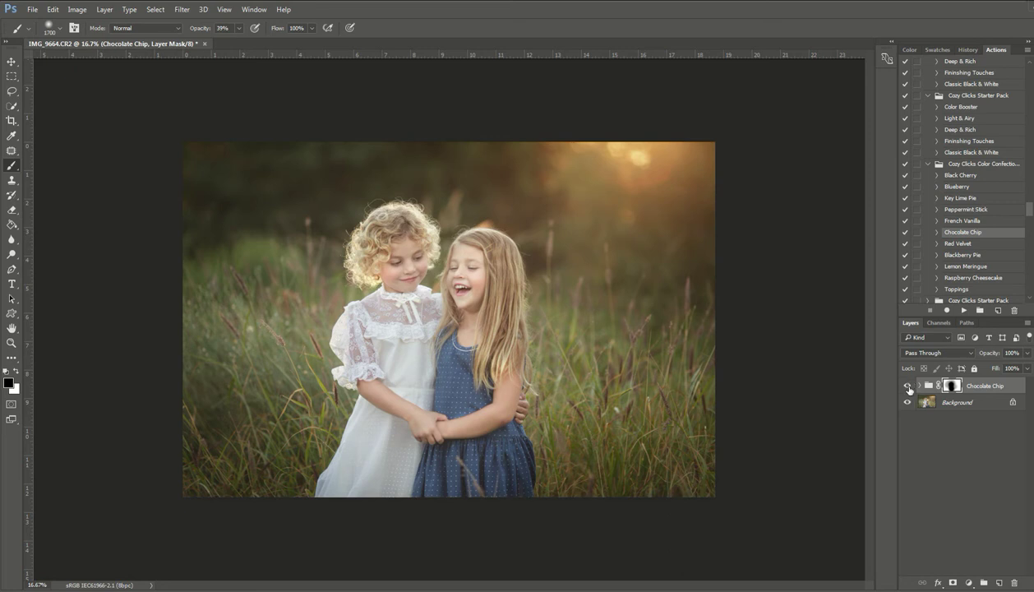
left_click(908, 388)
left_click(908, 387)
Run the Black Cherry action from the Background layer and select its group's layer mask.
left_click(946, 399)
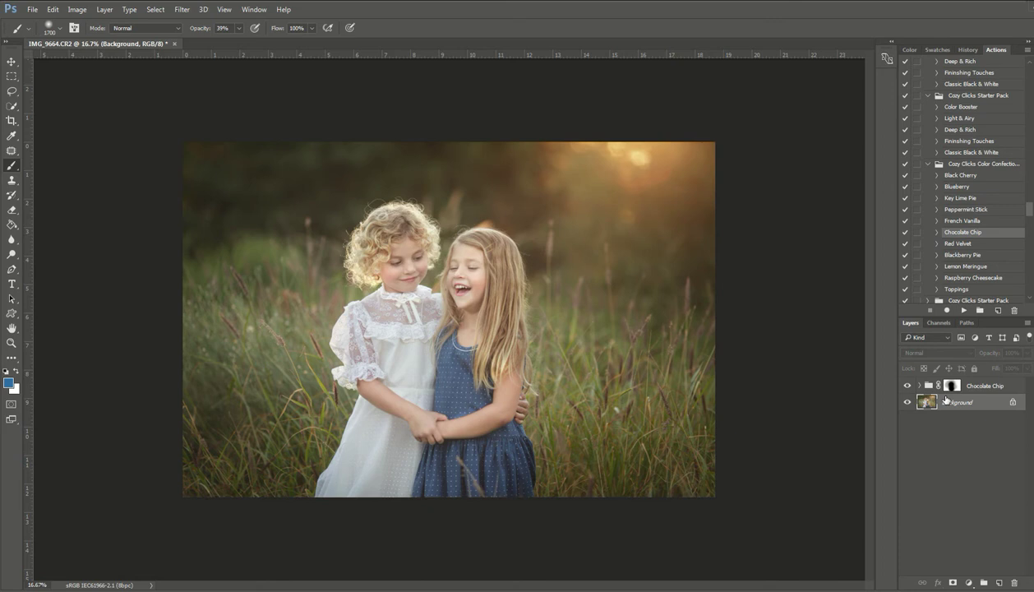
left_click(942, 176)
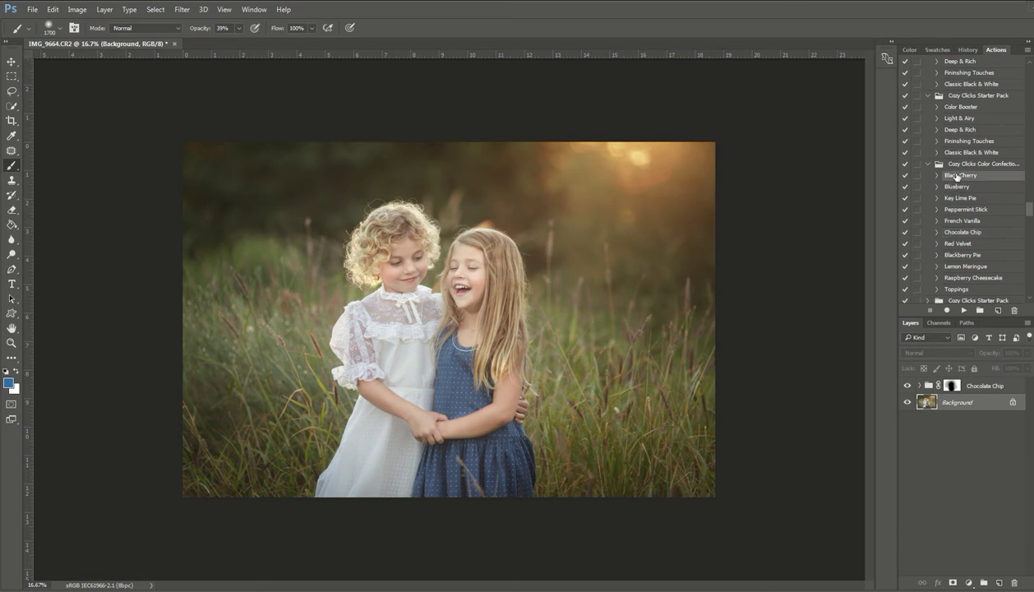
left_click(964, 311)
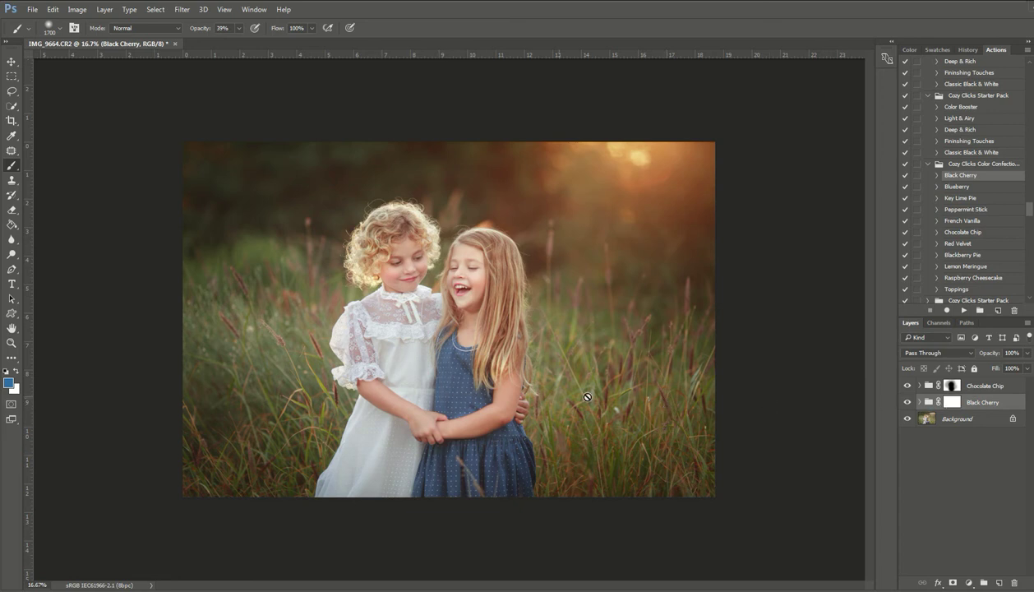
left_click(953, 402)
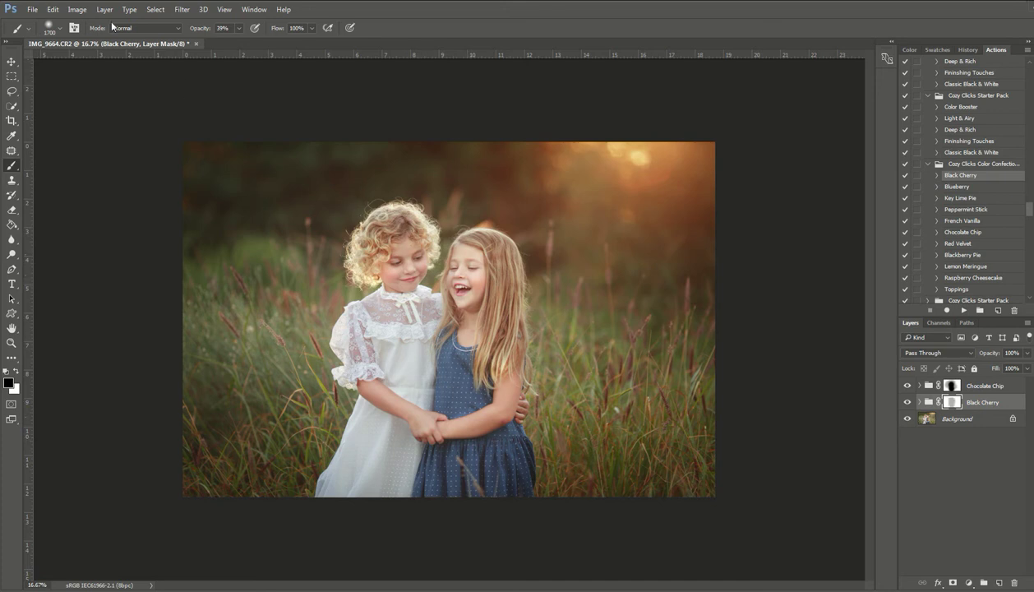
Set brush opacity back to 100% and invert the Black Cherry mask with Ctrl+I.
left_click(239, 29)
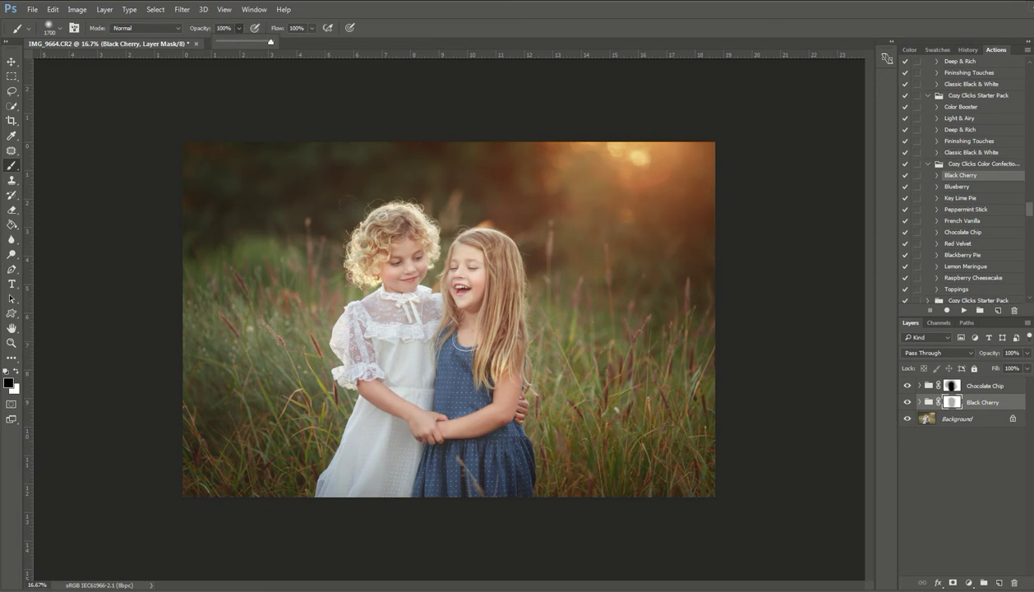
key("Return")
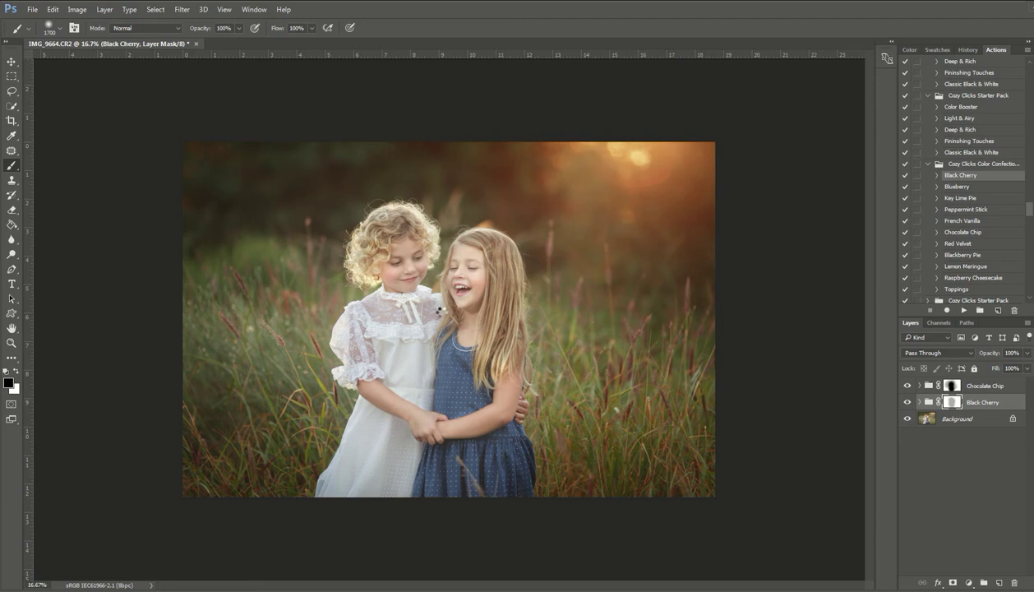
key("ctrl+i")
Run the Blueberry action from Background, invert its mask, and set a white 500-size brush.
left_click(956, 419)
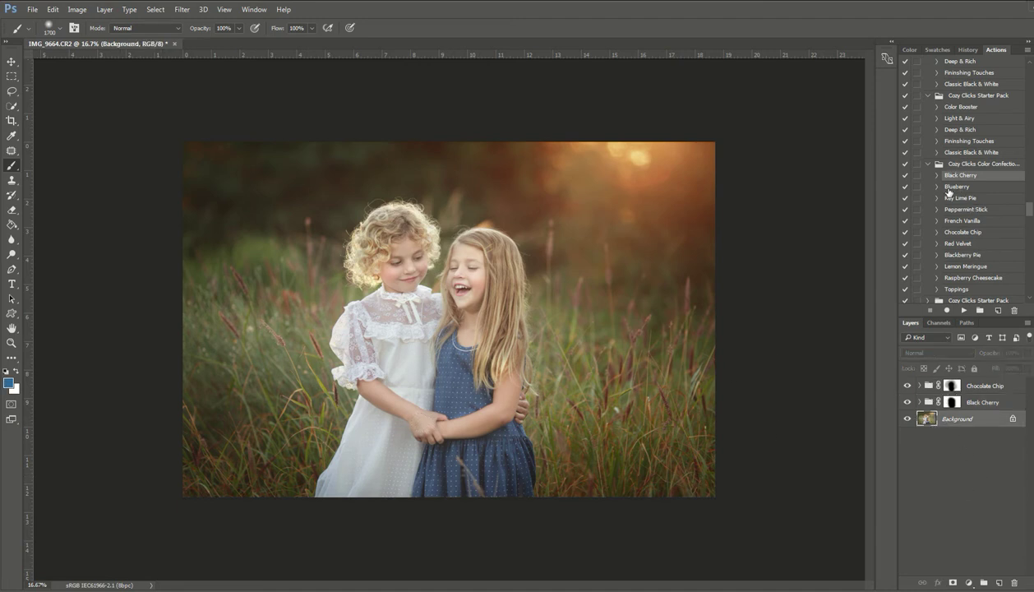
left_click(950, 187)
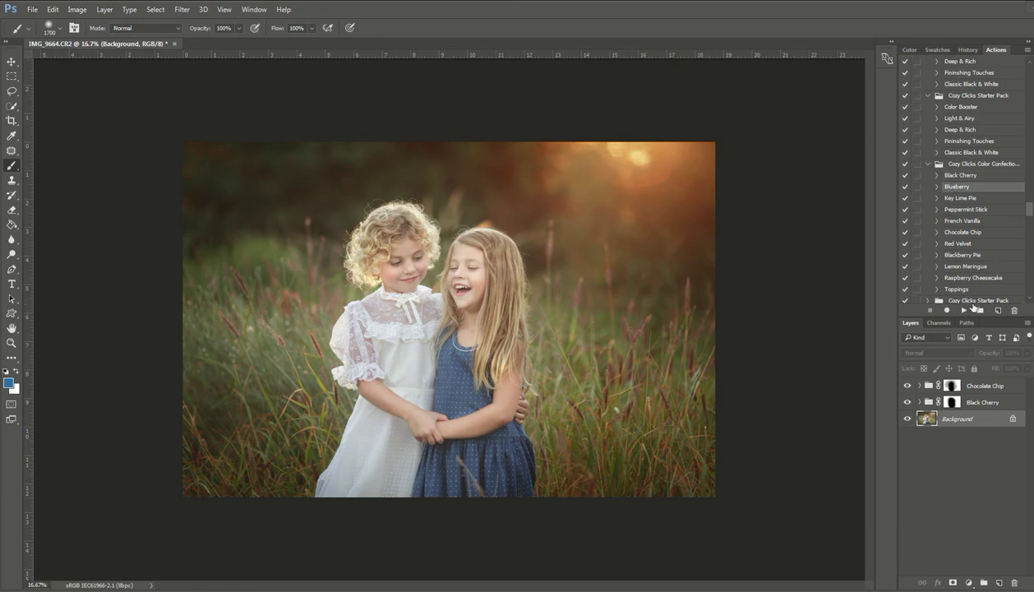
left_click(964, 312)
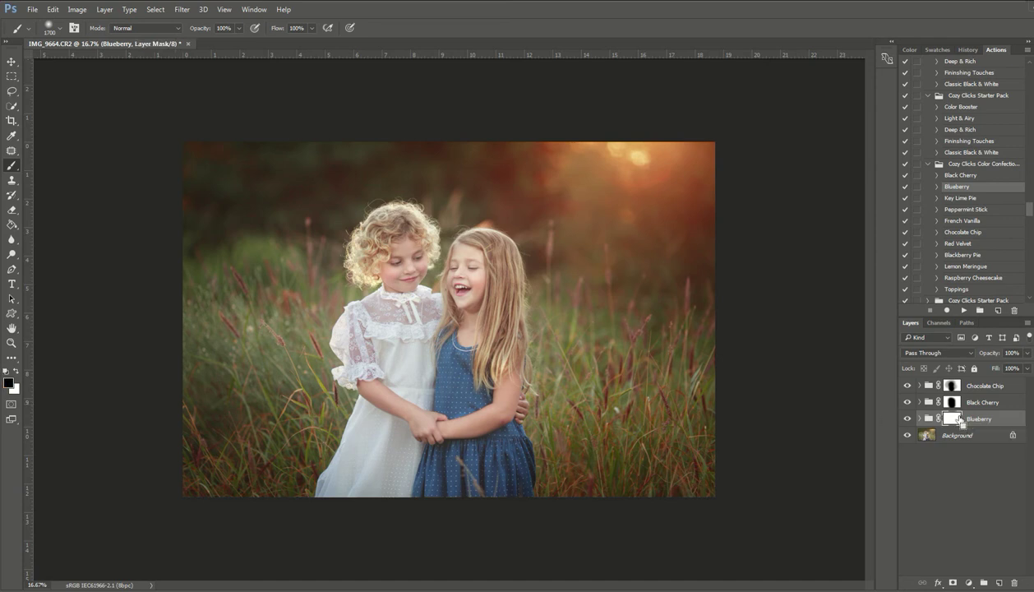
key("ctrl+i")
left_click(18, 370)
key("bracketleft")
key("bracketleft")
key("bracketleft")
key("bracketleft")
key("bracketleft")
key("bracketleft")
key("bracketleft")
In the Blueberry group, hide Berry, show Mega Blues, then collapse the group.
left_click(920, 419)
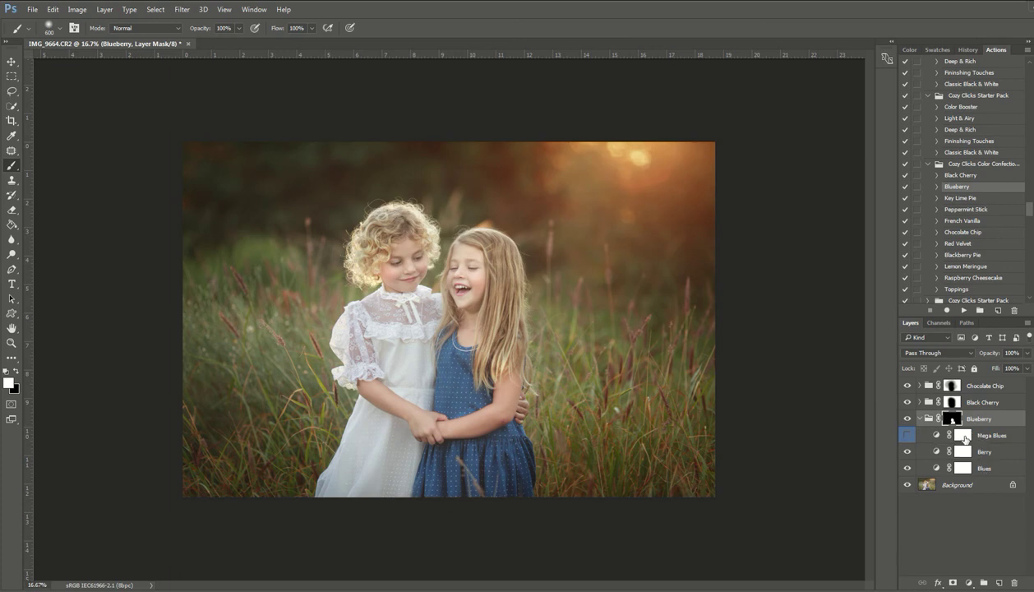
left_click(908, 452)
left_click(908, 435)
left_click(922, 421)
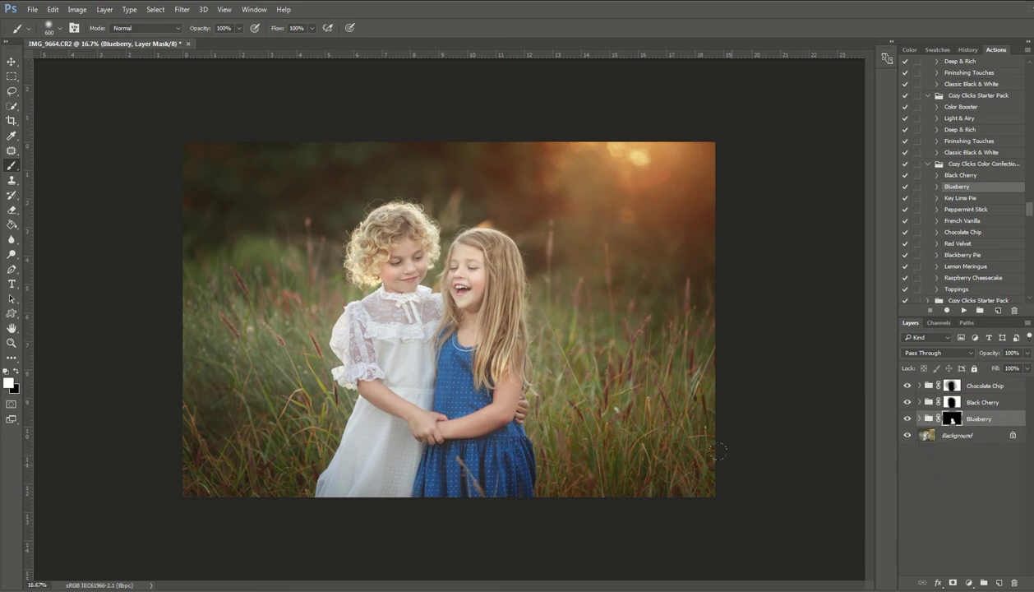
left_click(907, 419)
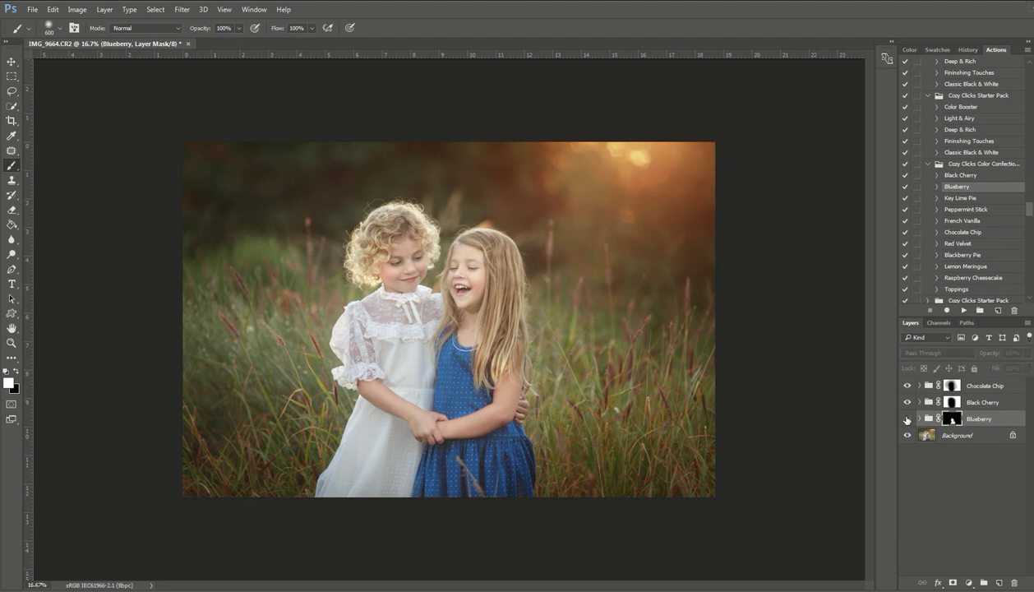
left_click(907, 419)
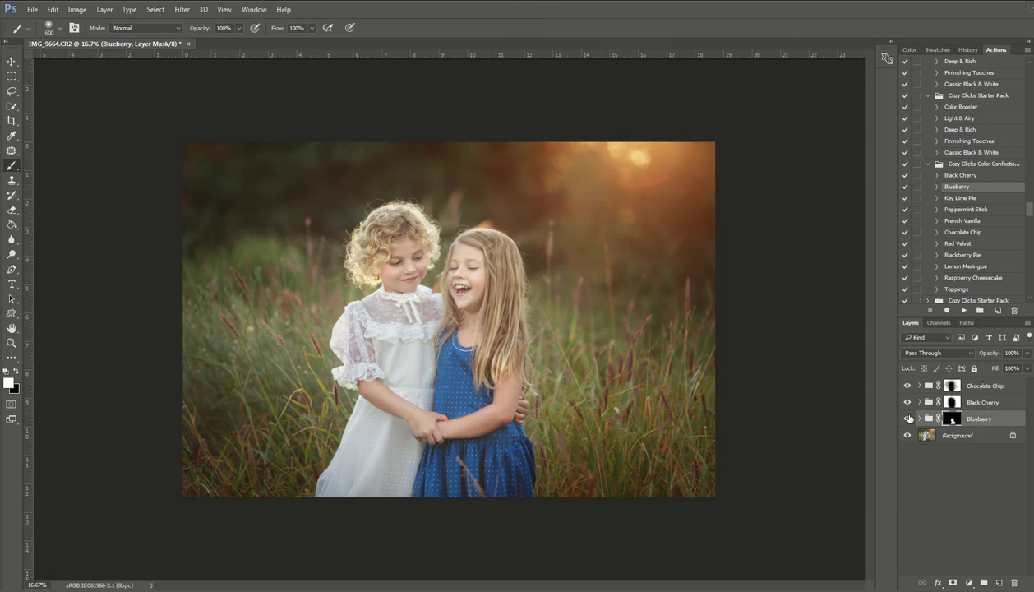
left_click_drag(908, 418, 908, 402)
left_click(908, 385)
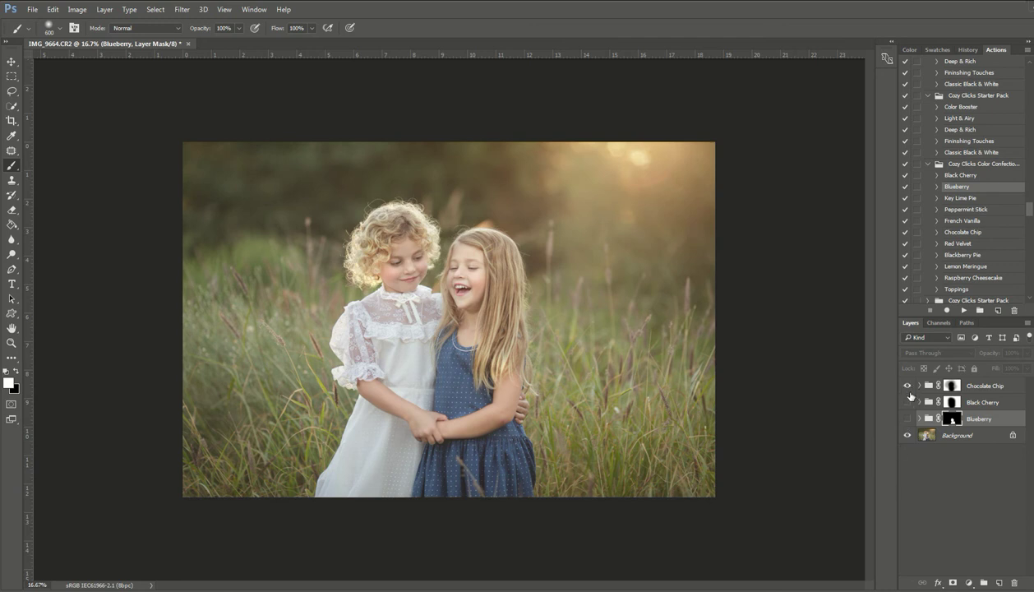
left_click_drag(907, 402, 908, 418)
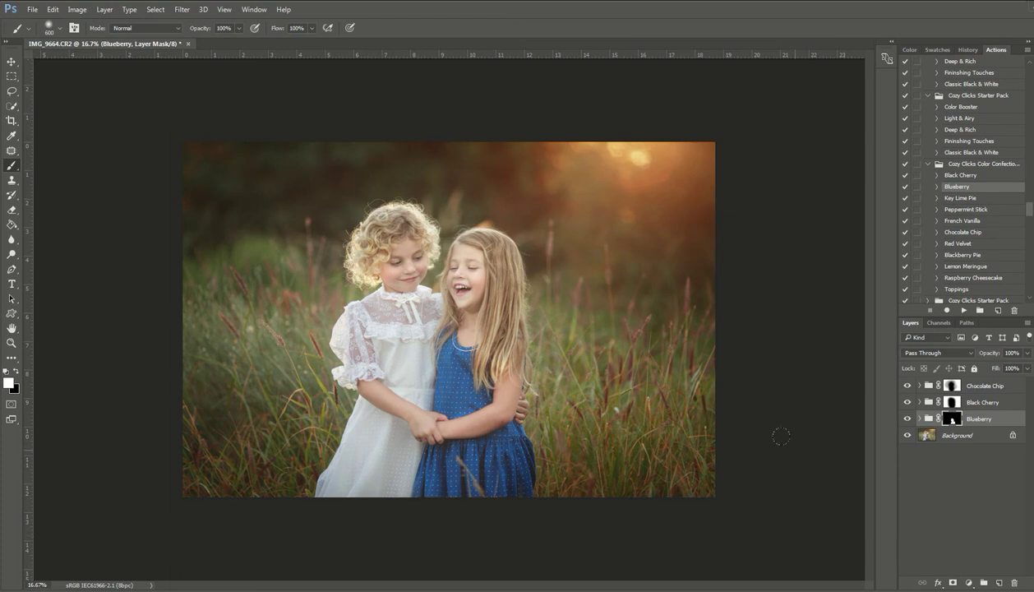
left_click(942, 434)
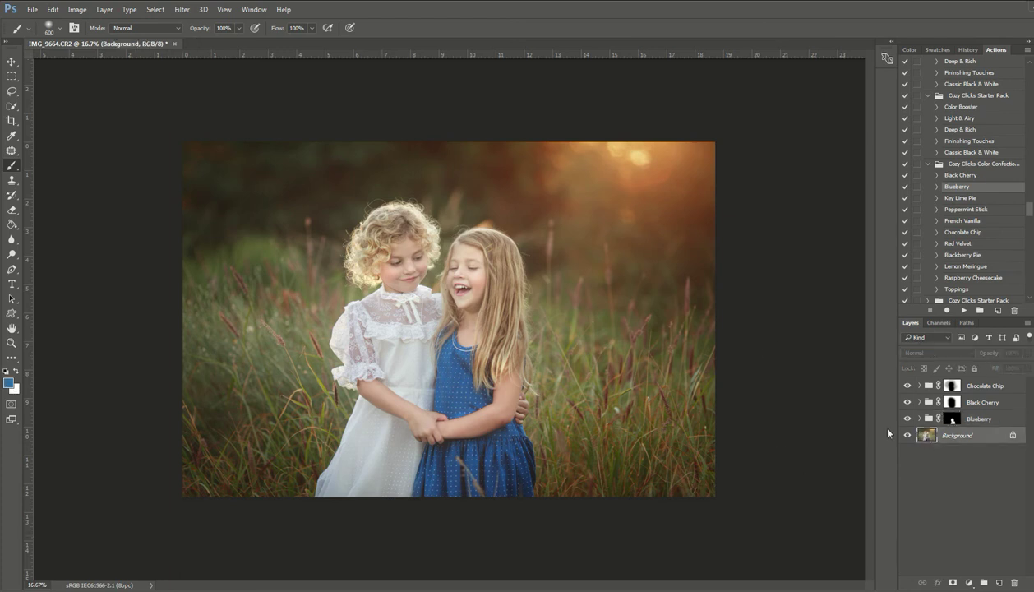
Run the Toppings action, make the Toppings group visible, and expand it.
left_click(954, 290)
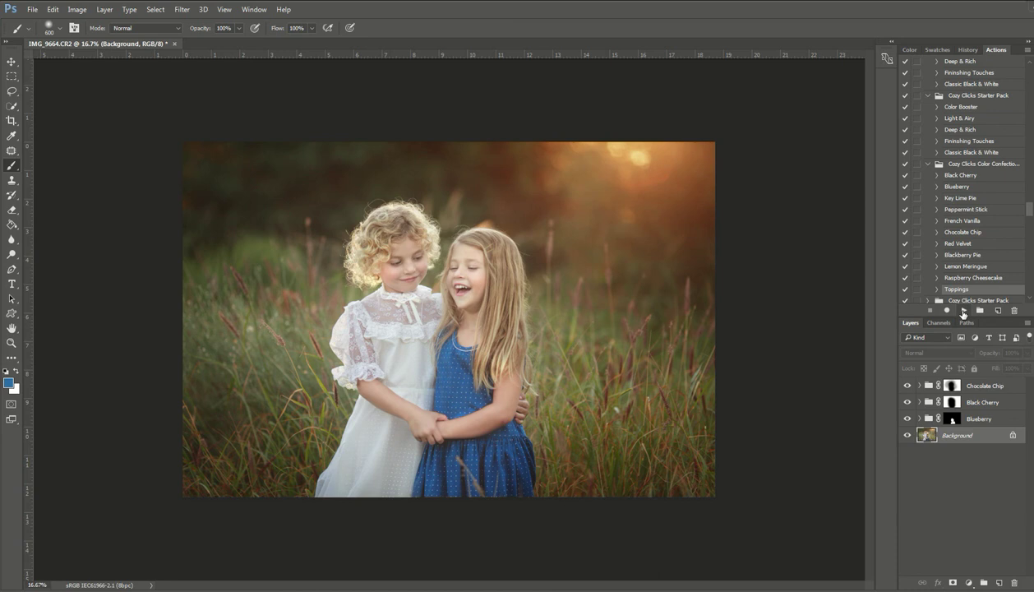
left_click(964, 311)
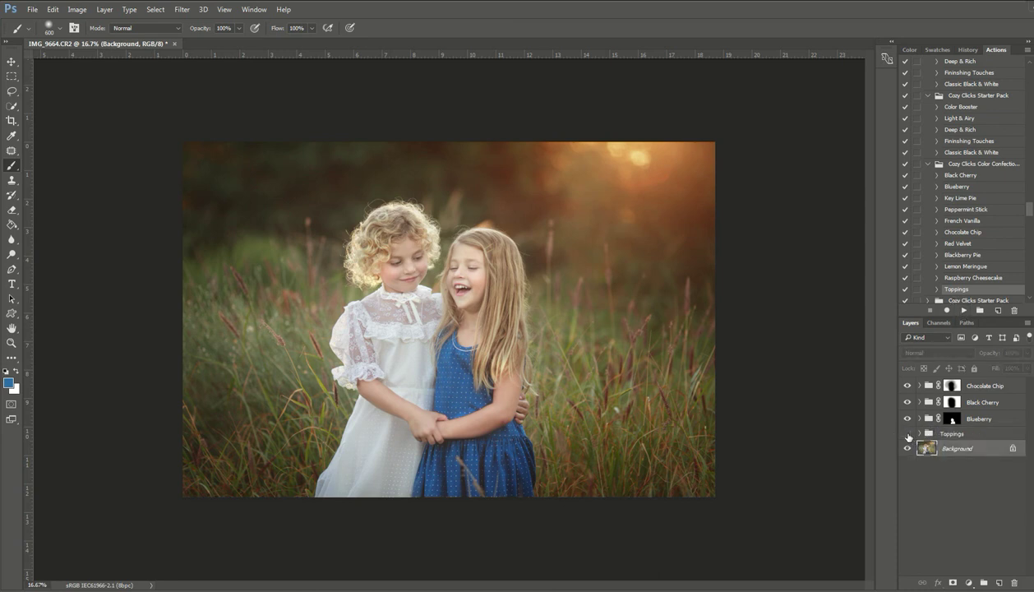
left_click(908, 434)
left_click(919, 434)
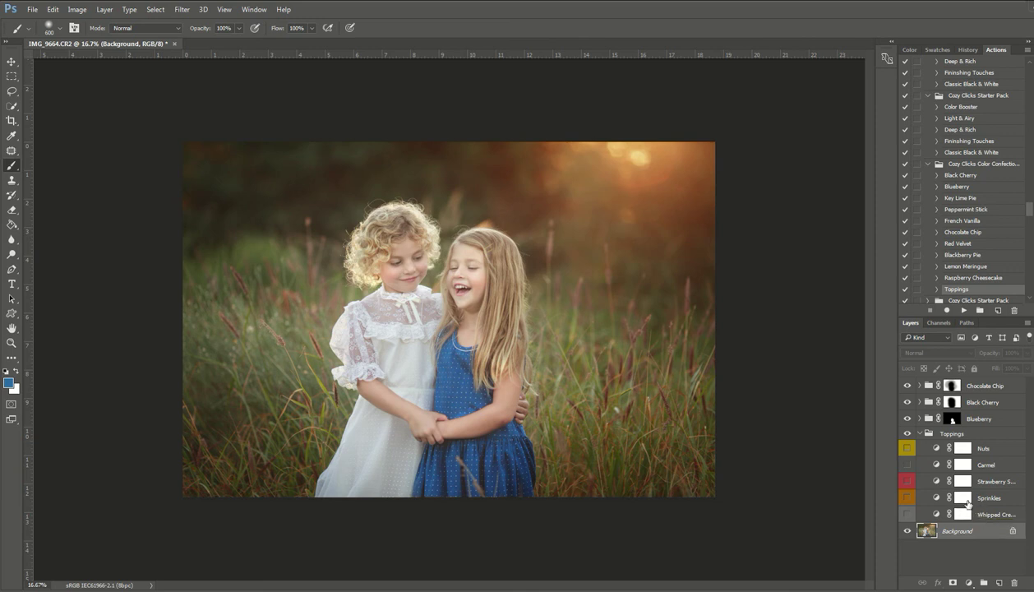
Turn on the Nuts topping, toggling it off and on to compare.
left_click(909, 450)
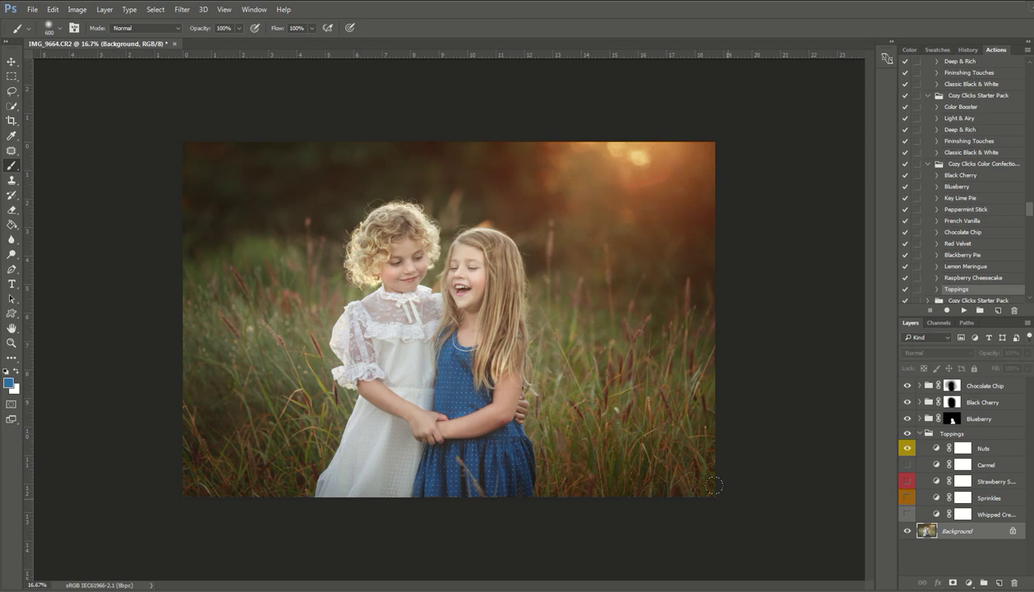
left_click(907, 449)
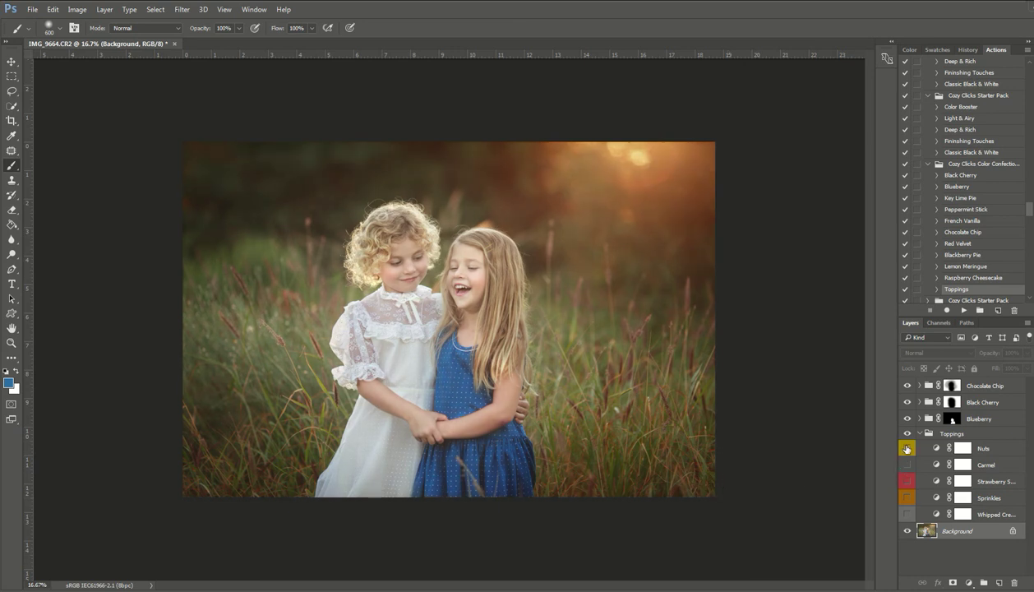
left_click(907, 448)
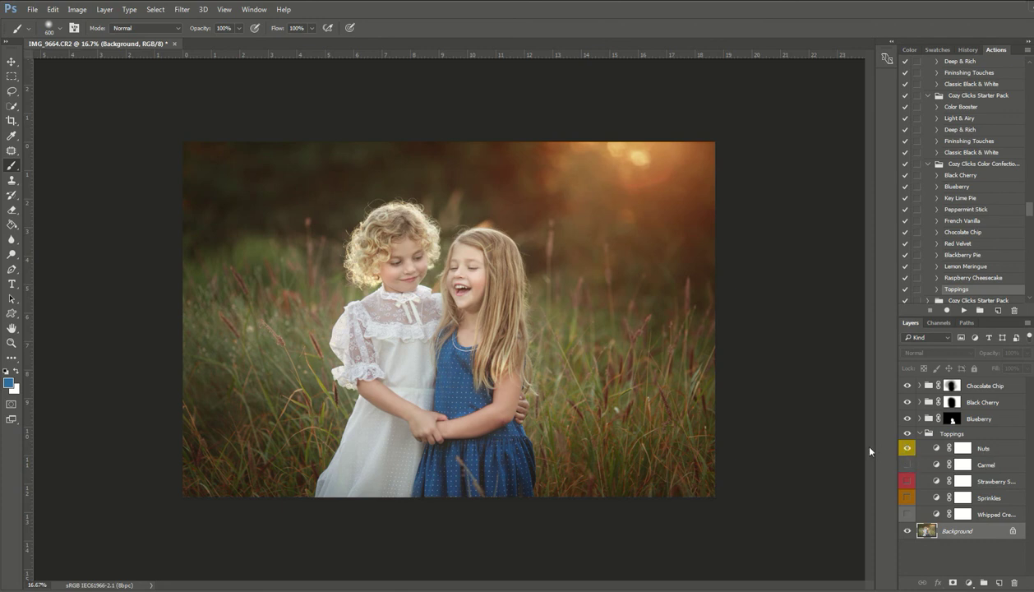
Set the Nuts layer's opacity to a subtle value of about 15%.
left_click(983, 448)
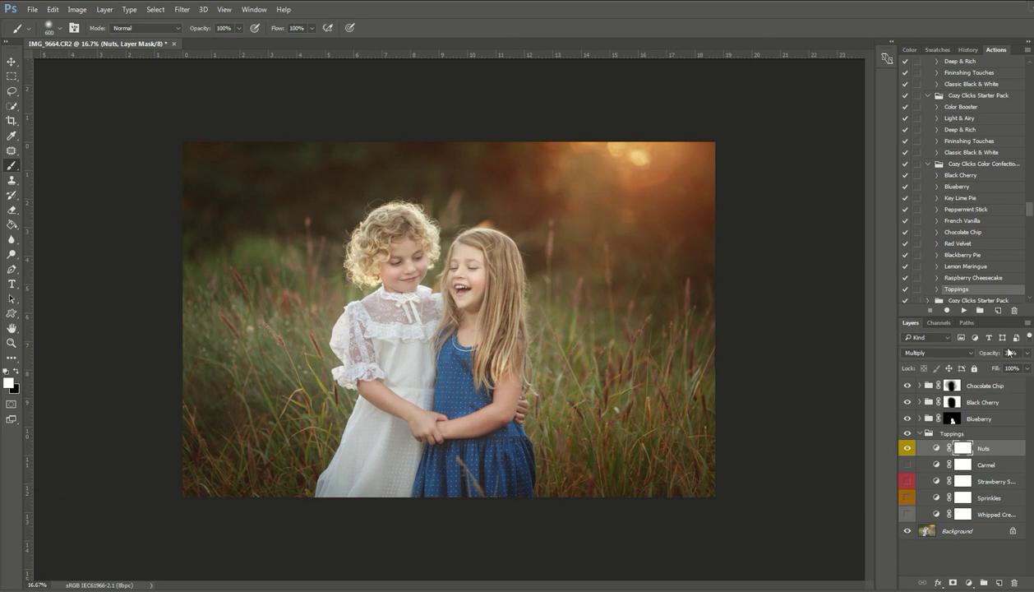
left_click(1026, 354)
left_click_drag(993, 369, 1010, 370)
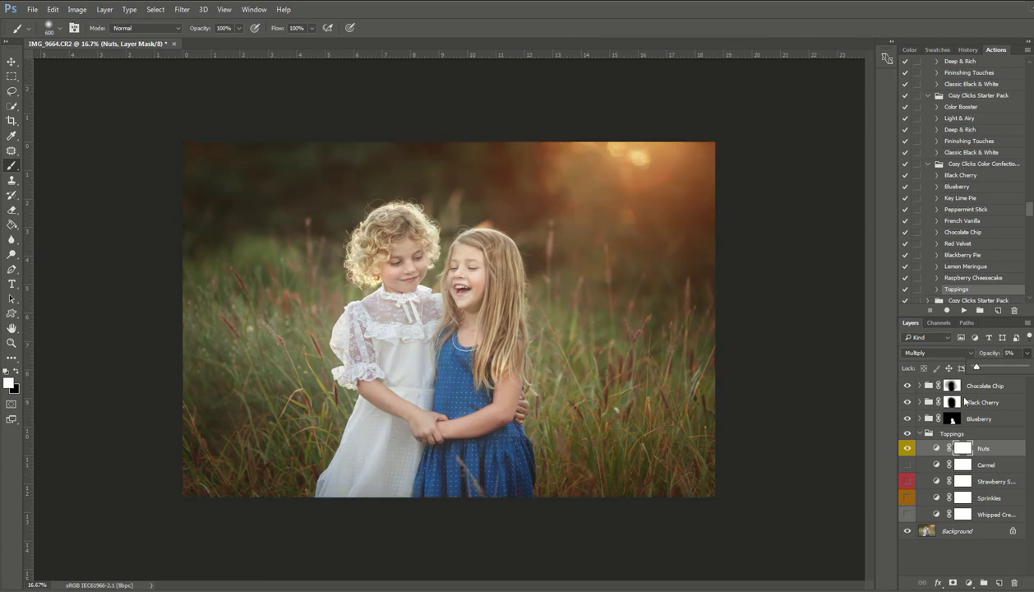
left_click_drag(977, 369, 982, 373)
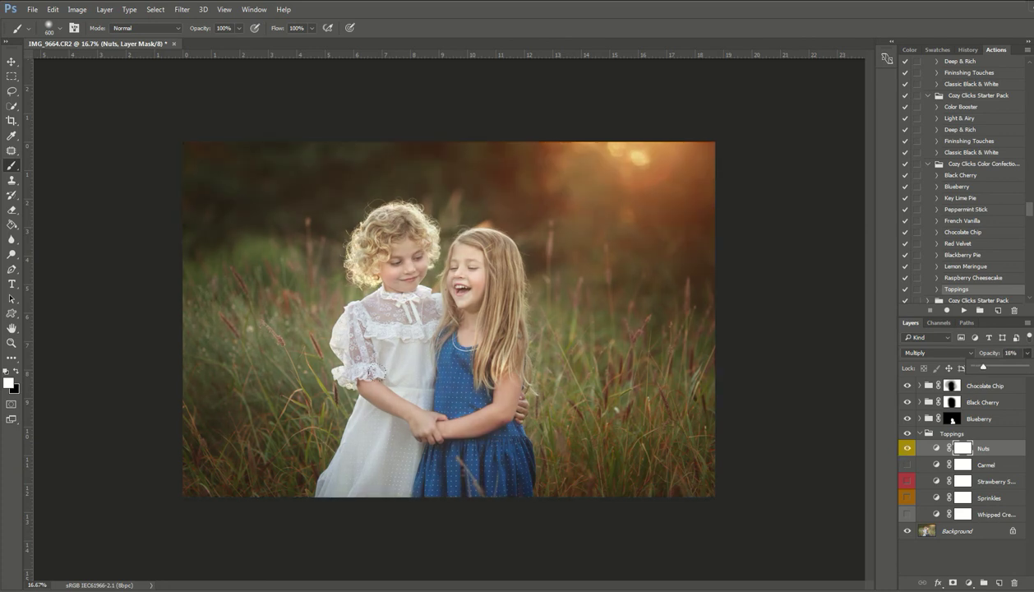